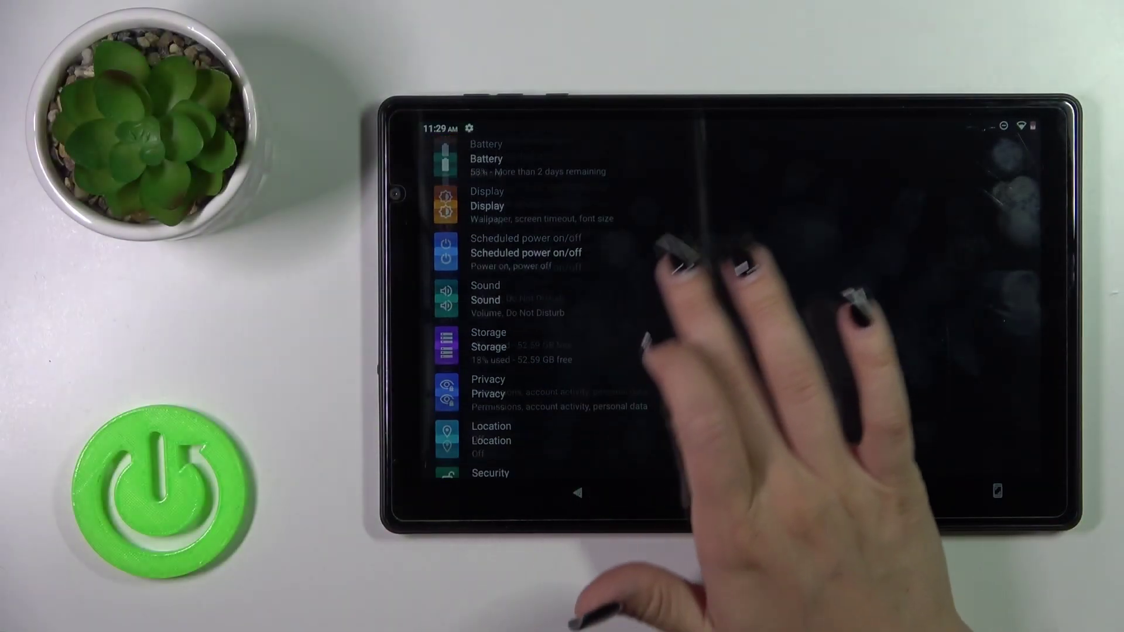
scroll(615, 395, "down", 6)
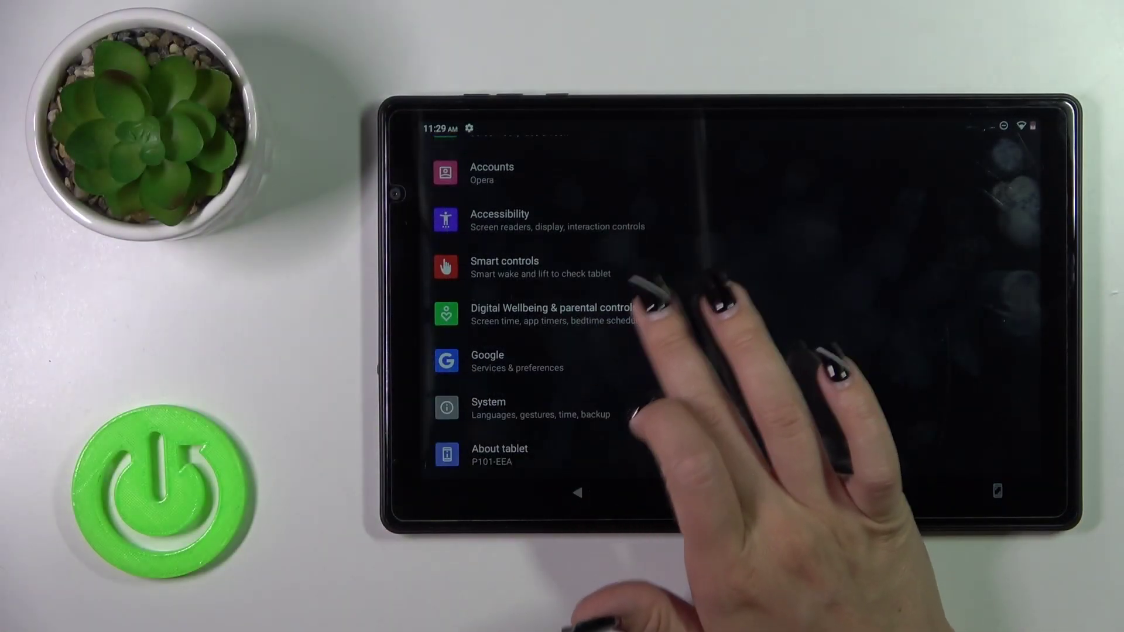
- Turn off the Developer options master toggle under System > Advanced, then swipe Settings out of Recents
left_click(527, 369)
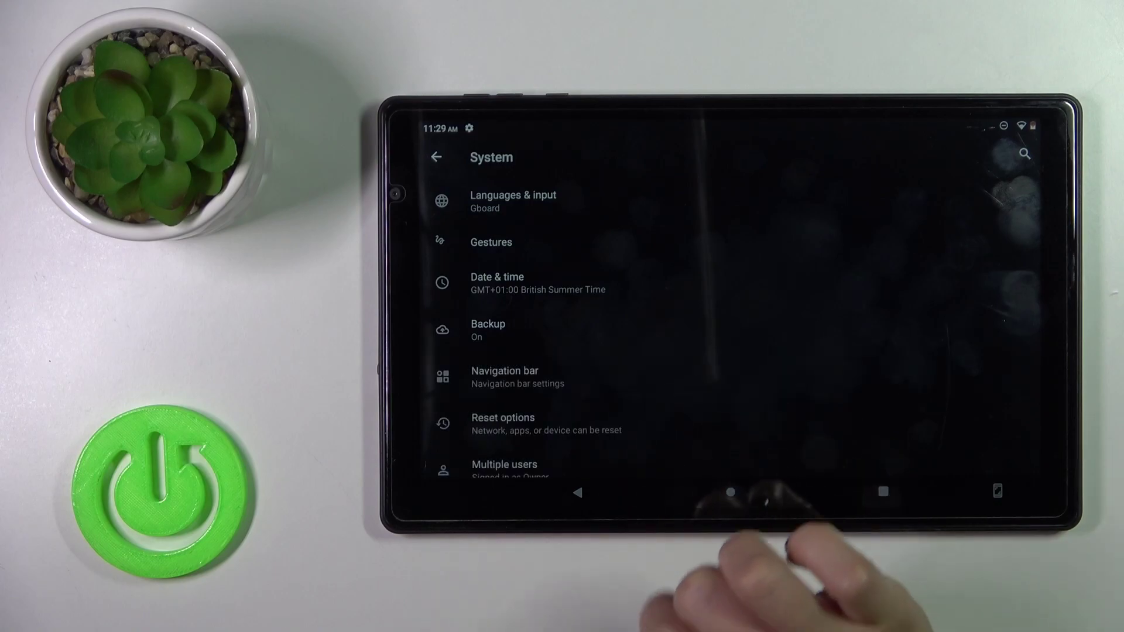
scroll(616, 369, "down", 3)
left_click(563, 404)
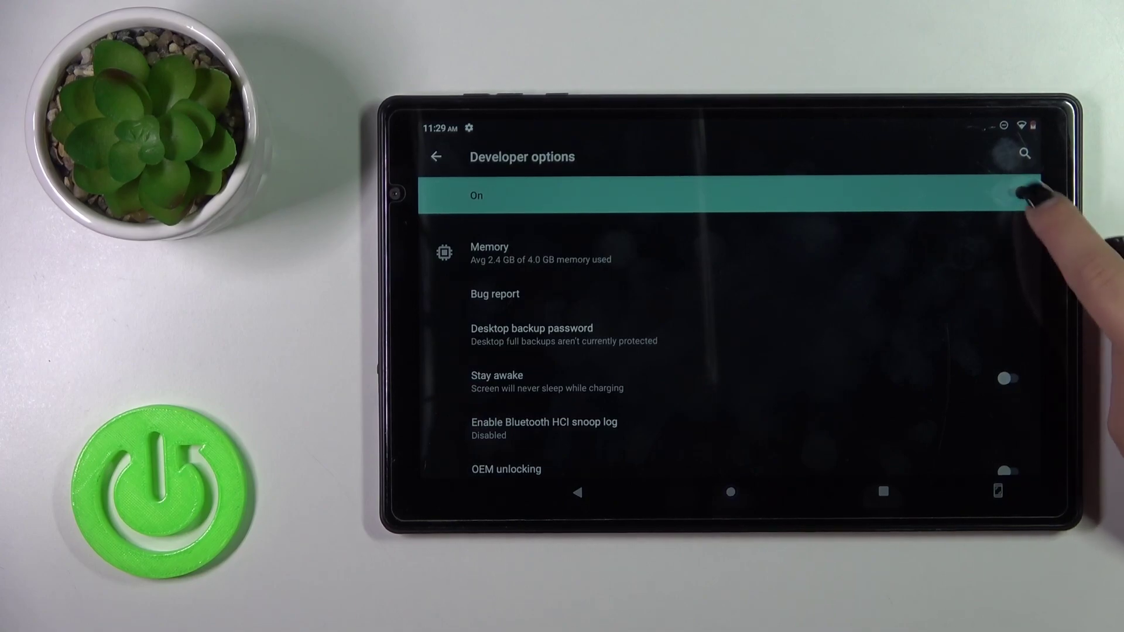
left_click(1017, 194)
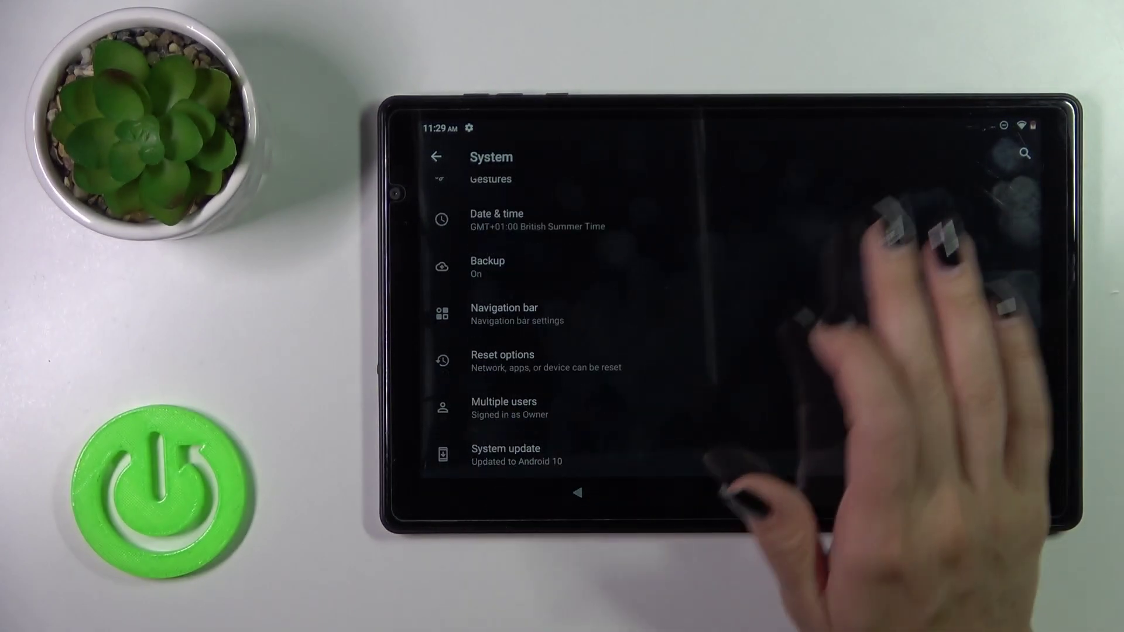
left_click(883, 491)
left_click_drag(729, 352, 729, 158)
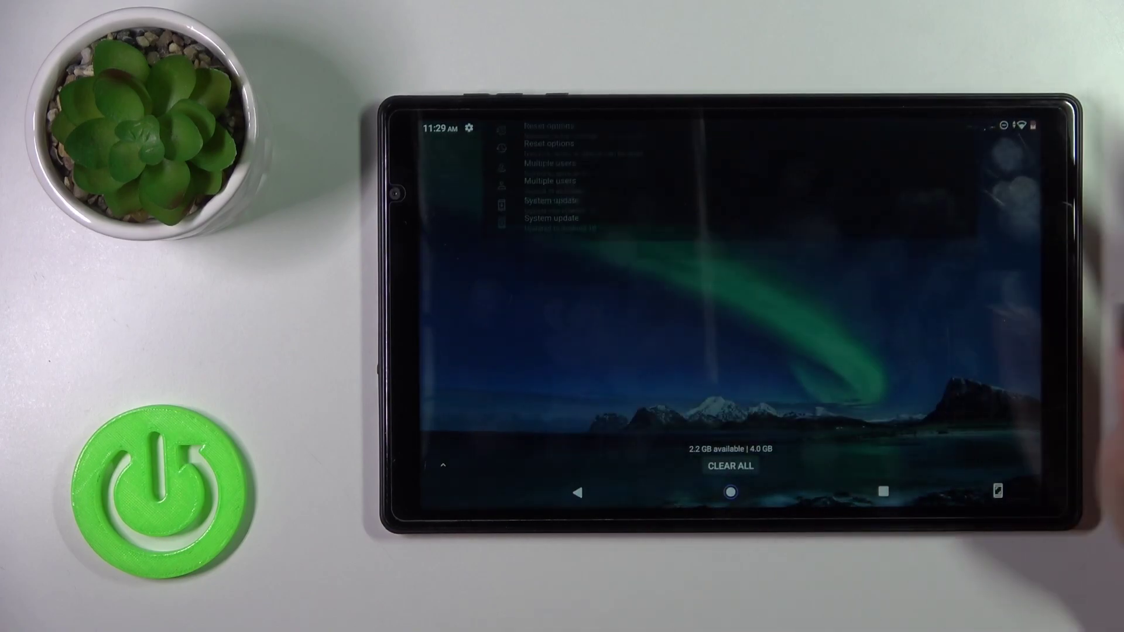